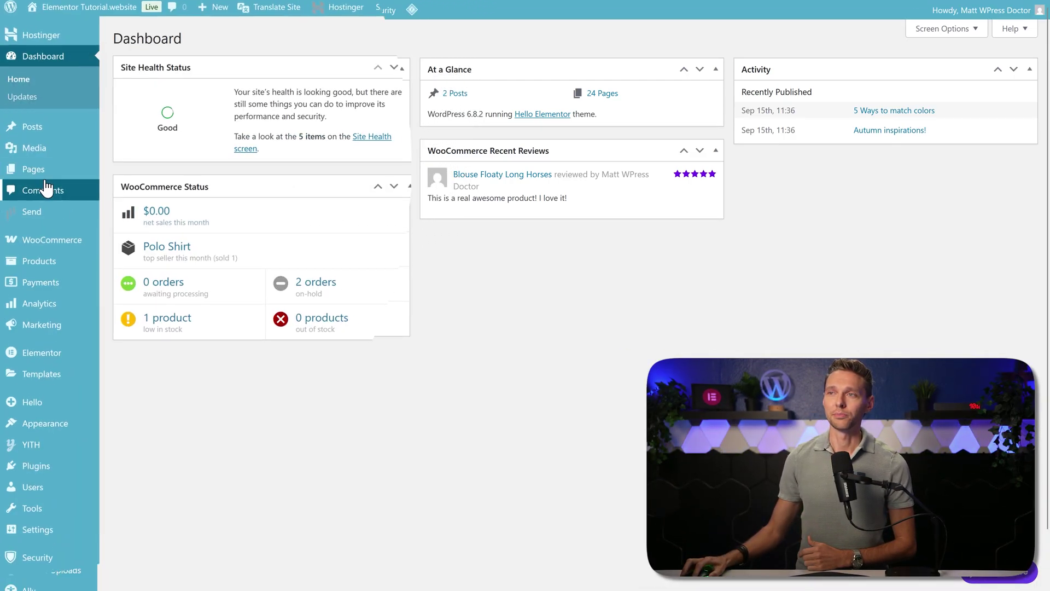
# From Pages > All Pages, view the Contact us page on the live site.
pyautogui.moveTo(49, 188)
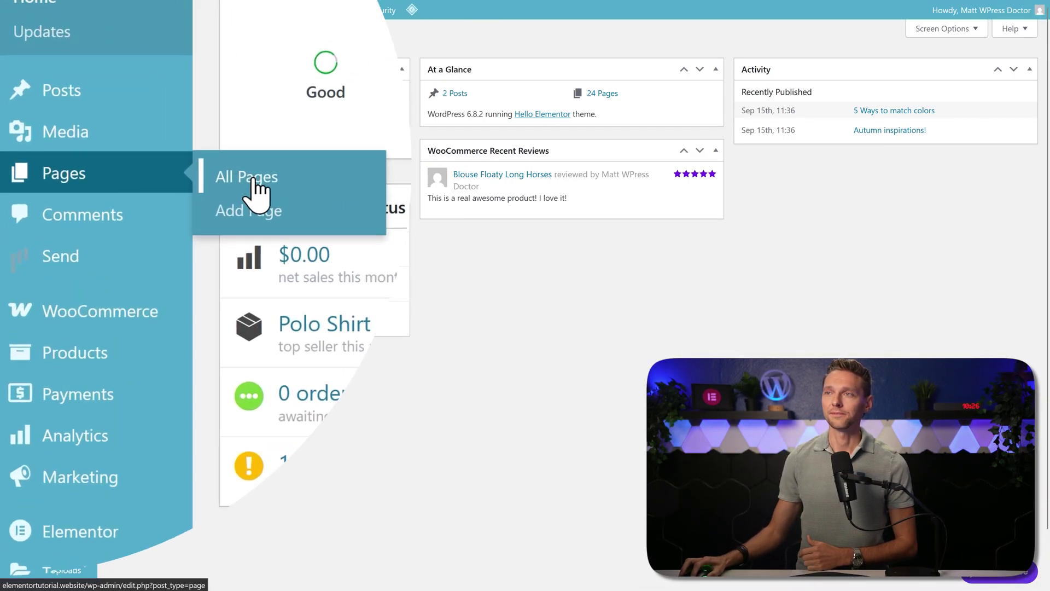
pyautogui.click(254, 179)
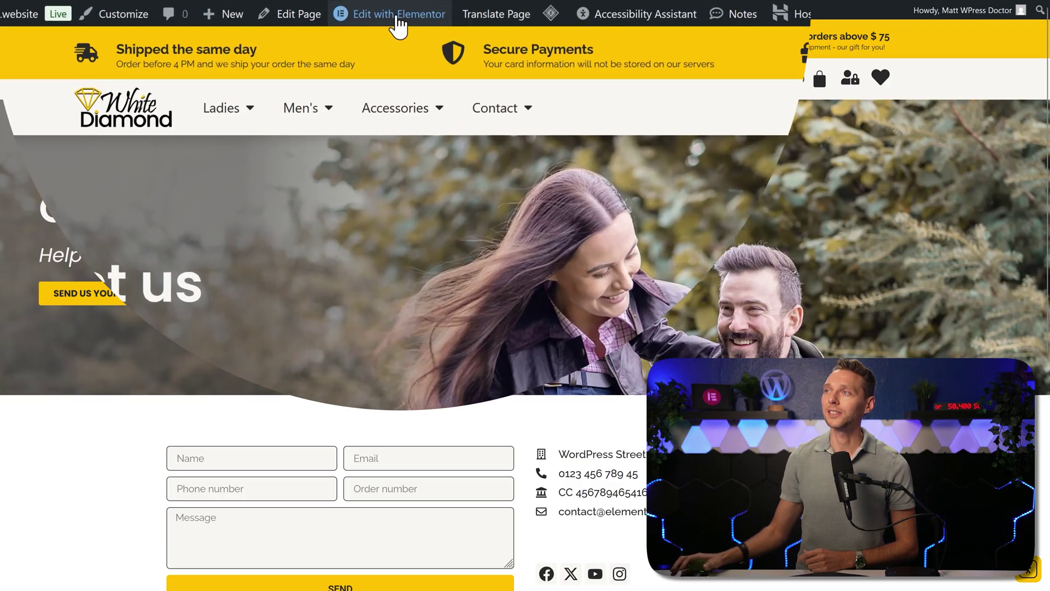
pyautogui.moveTo(398, 11)
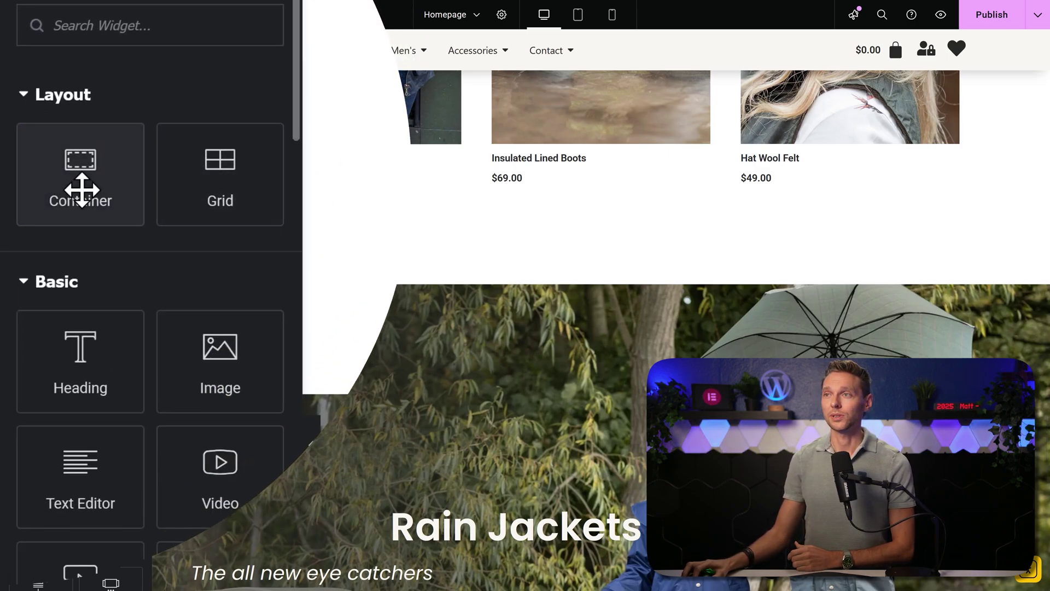
# Drop a Container below the products, then add a Heading and an Image inside it.
pyautogui.moveTo(80, 188); pyautogui.dragTo(409, 191)
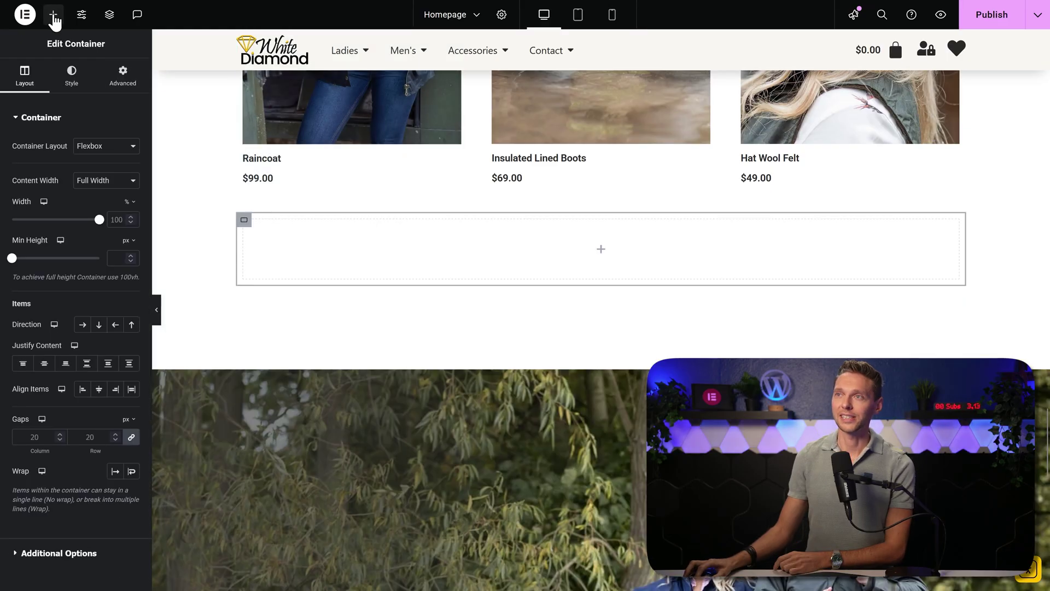
pyautogui.click(53, 17)
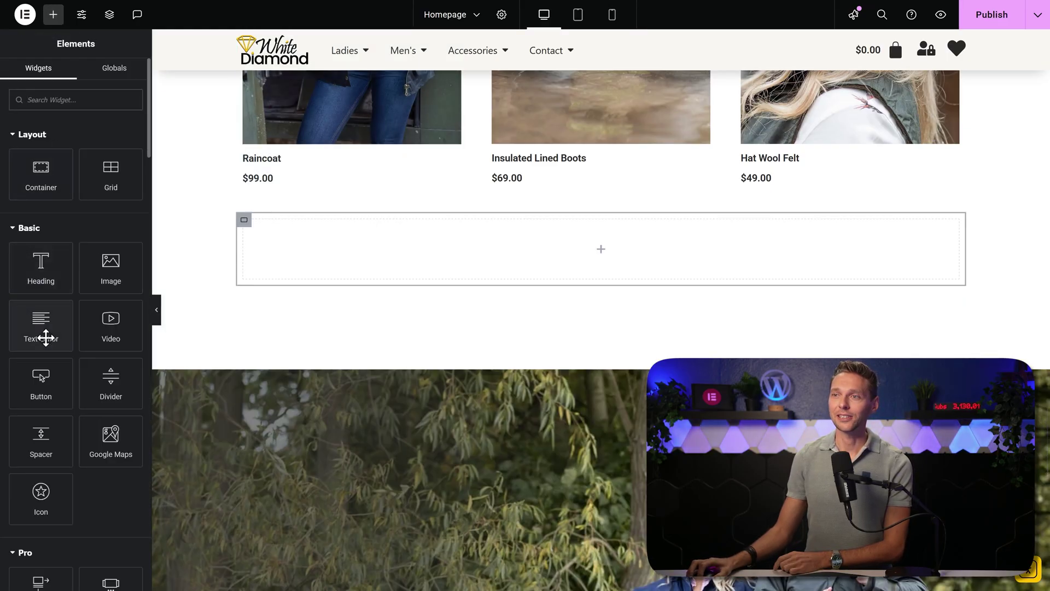
pyautogui.moveTo(30, 274); pyautogui.dragTo(354, 252)
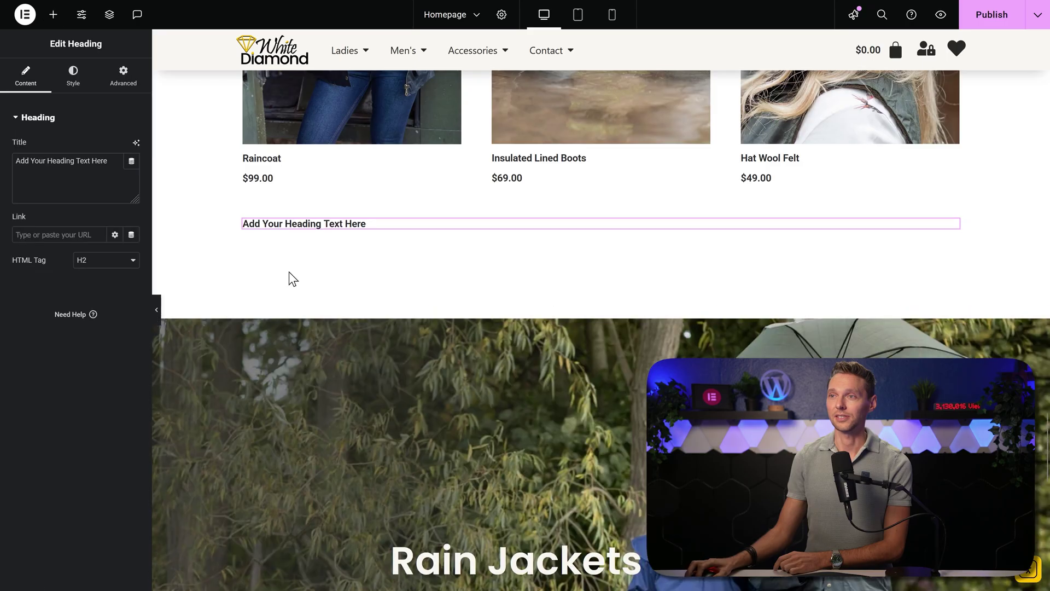
pyautogui.click(53, 15)
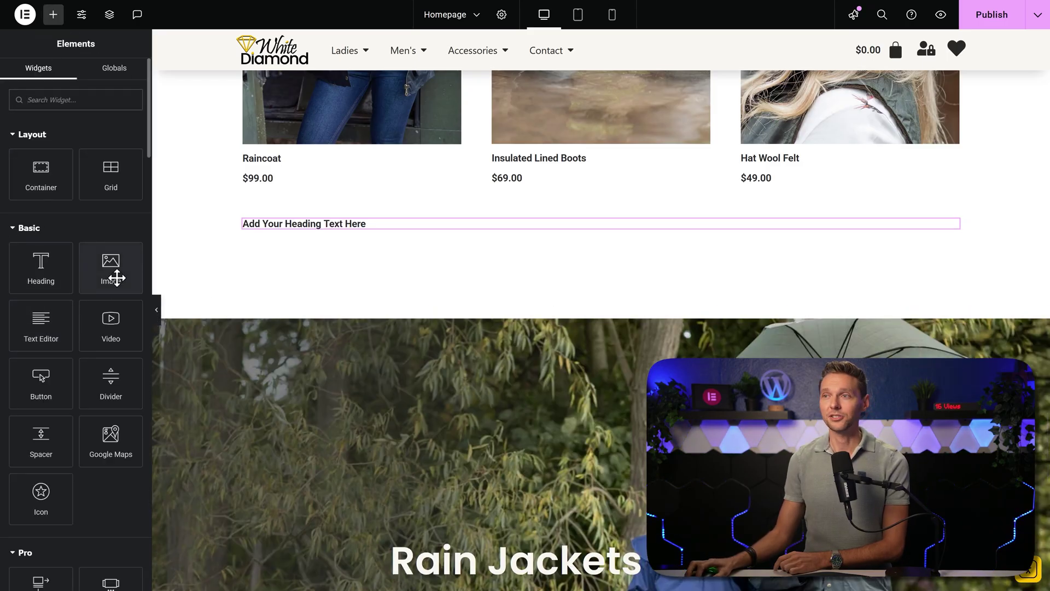
pyautogui.moveTo(117, 278); pyautogui.dragTo(319, 290)
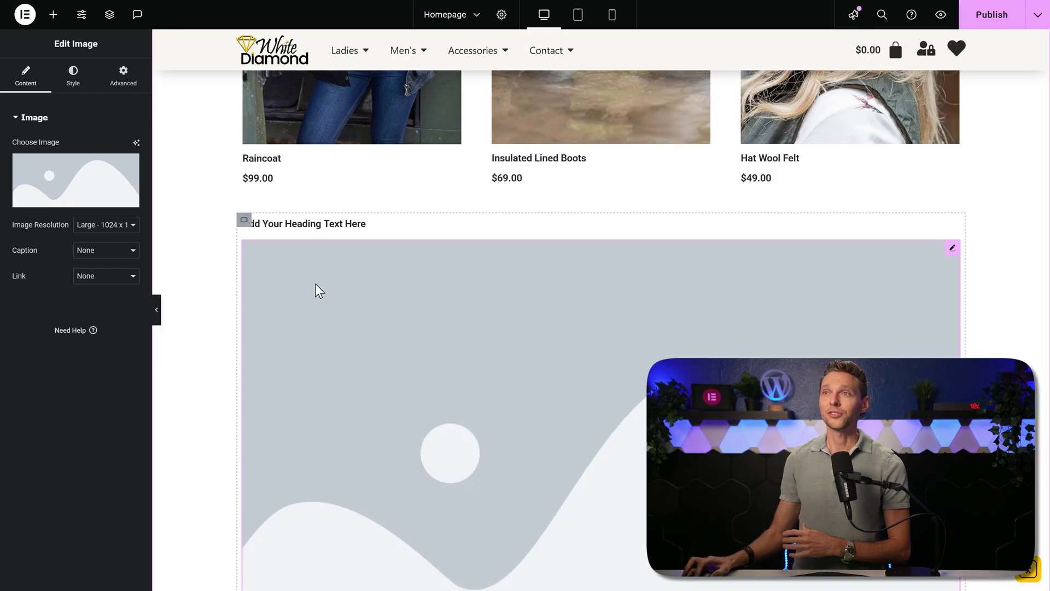
pyautogui.click(53, 15)
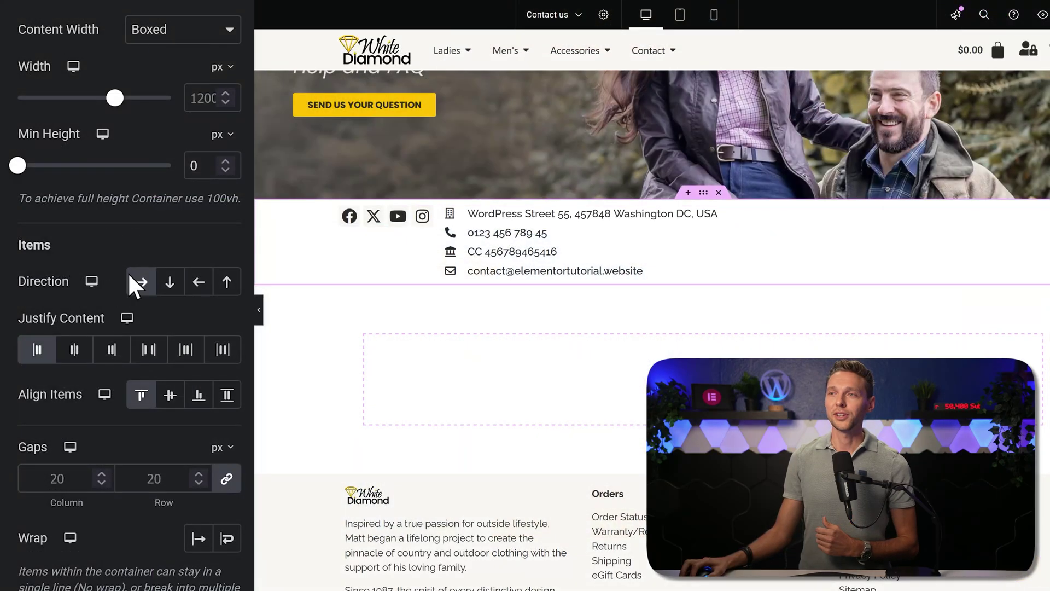
# Try each container Direction option, ending on Column - vertical.
pyautogui.click(99, 328)
pyautogui.click(202, 290)
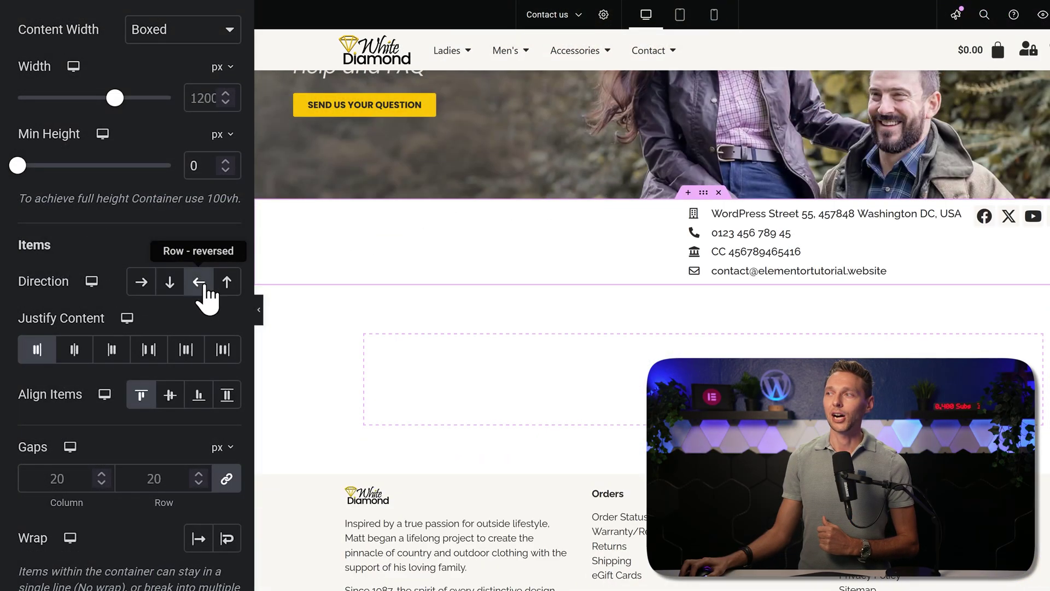
pyautogui.click(226, 290)
pyautogui.click(144, 283)
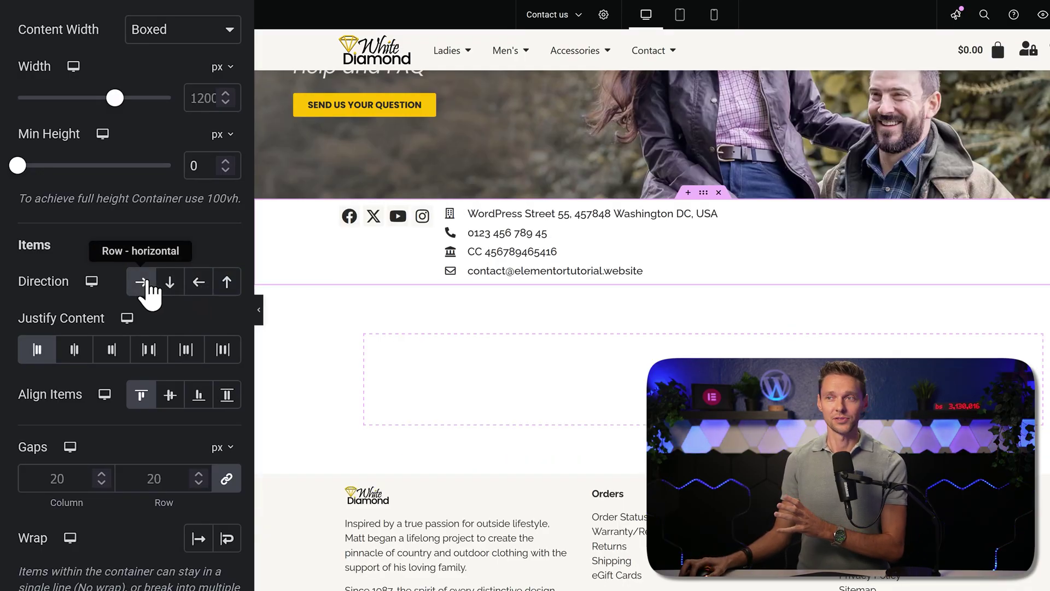
pyautogui.click(170, 284)
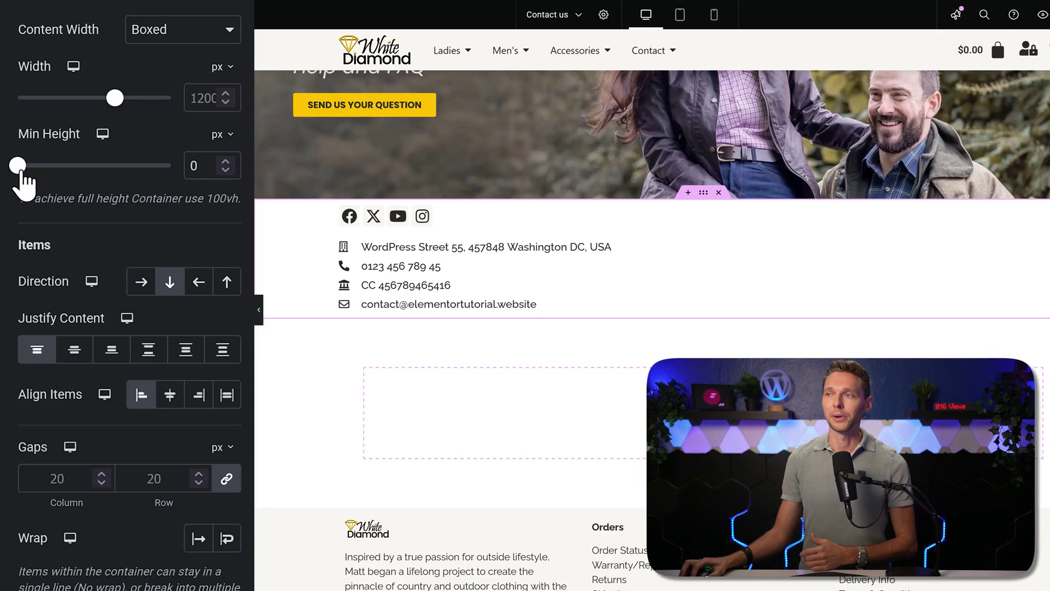
# Set Min Height to 390 px and test the Justify Content options, leaving it on Center.
pyautogui.moveTo(43, 175); pyautogui.dragTo(61, 180)
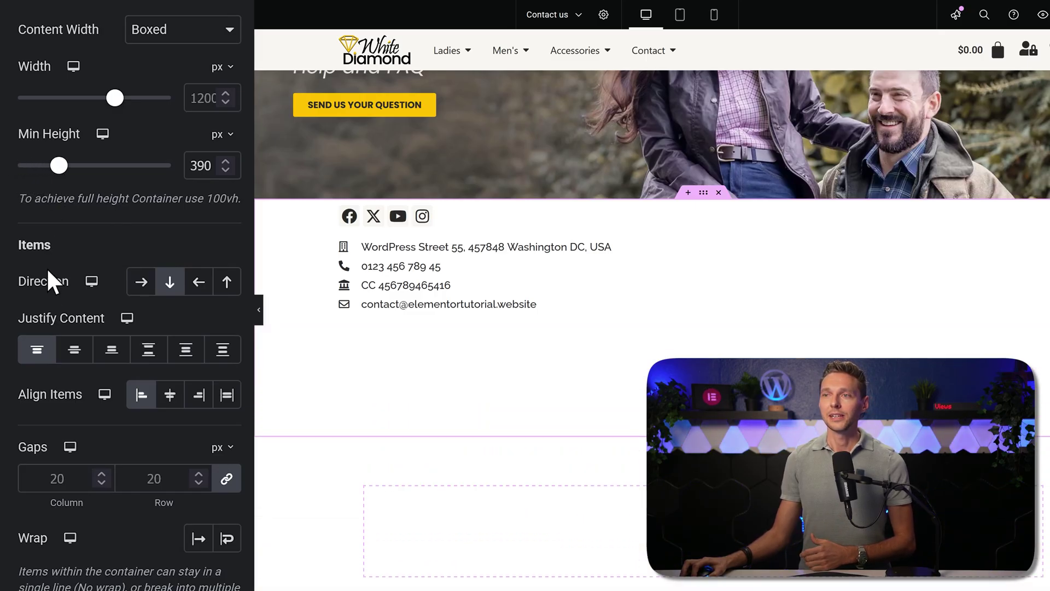
pyautogui.click(74, 350)
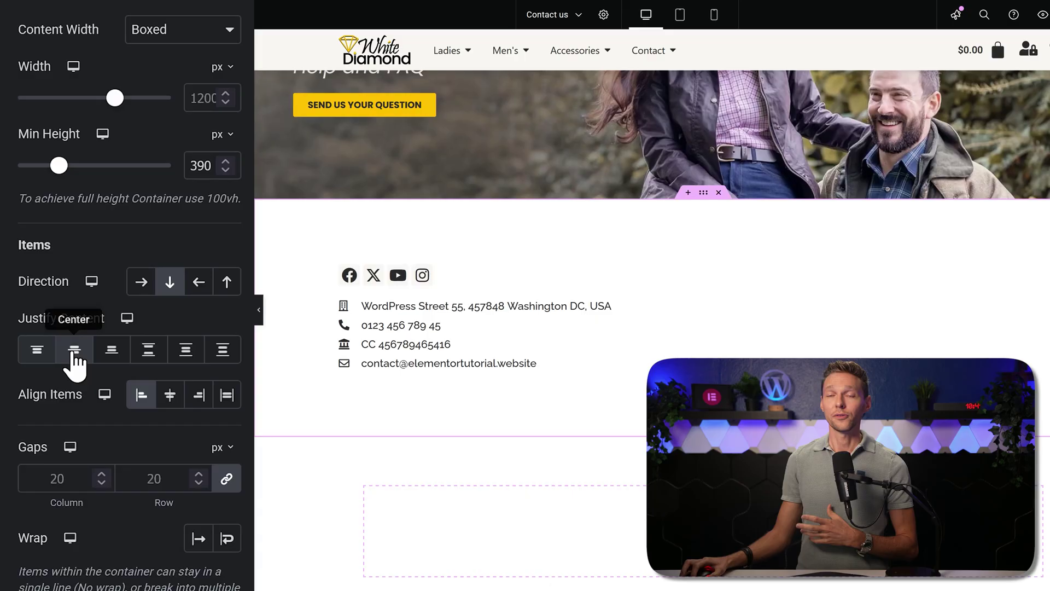
pyautogui.click(112, 351)
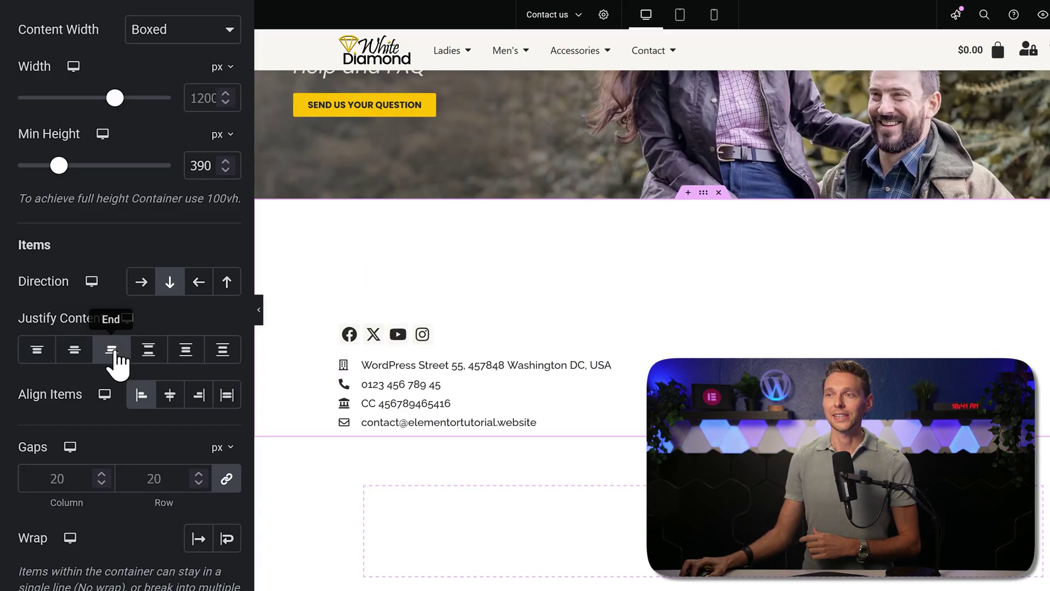
pyautogui.click(146, 351)
pyautogui.click(186, 353)
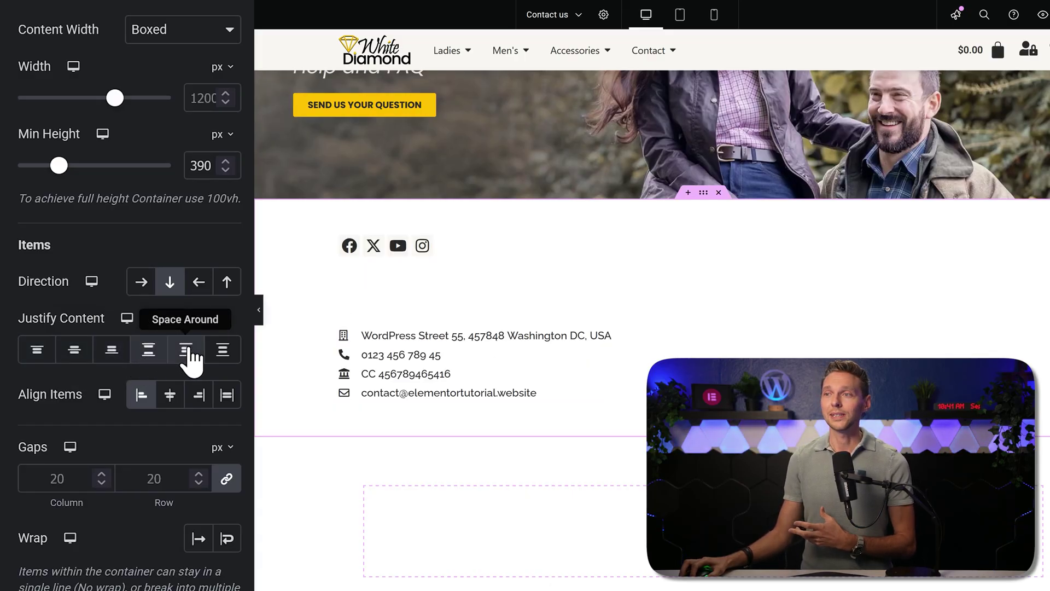
pyautogui.click(223, 352)
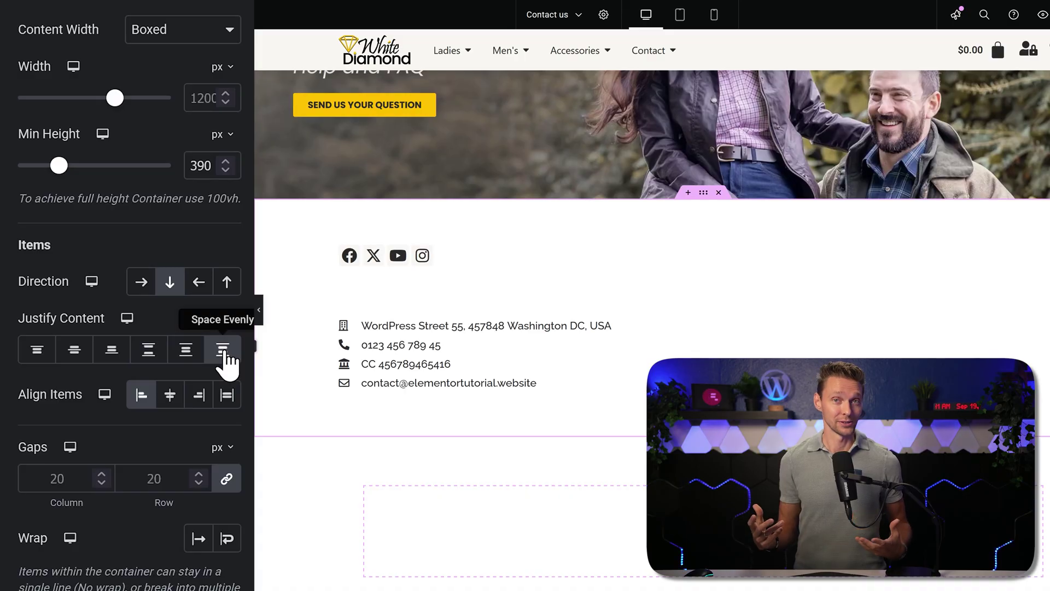
pyautogui.click(74, 350)
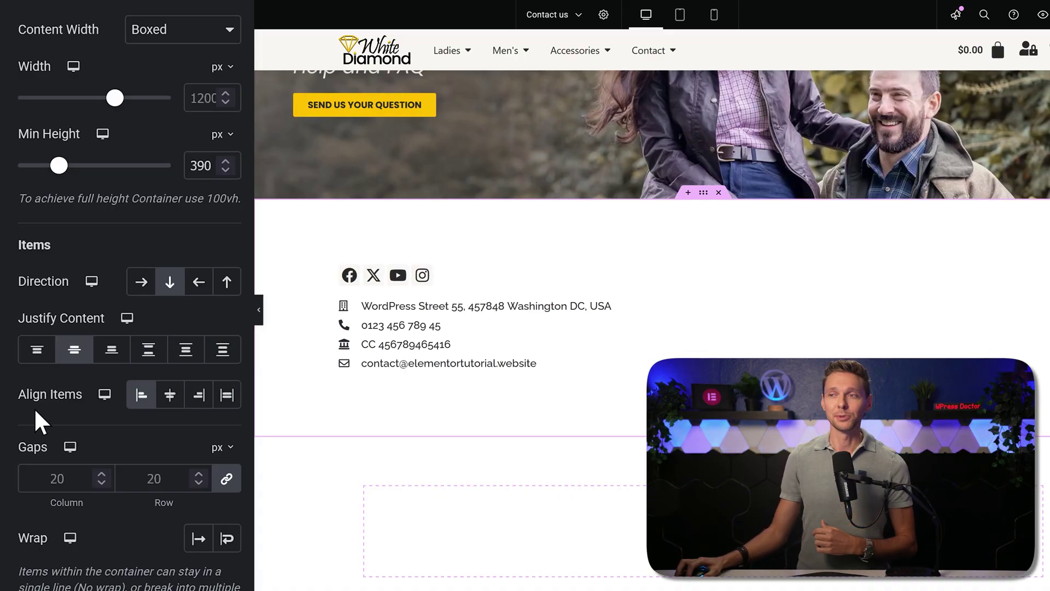
# Test the Align Items options: center, right and stretch.
pyautogui.click(170, 404)
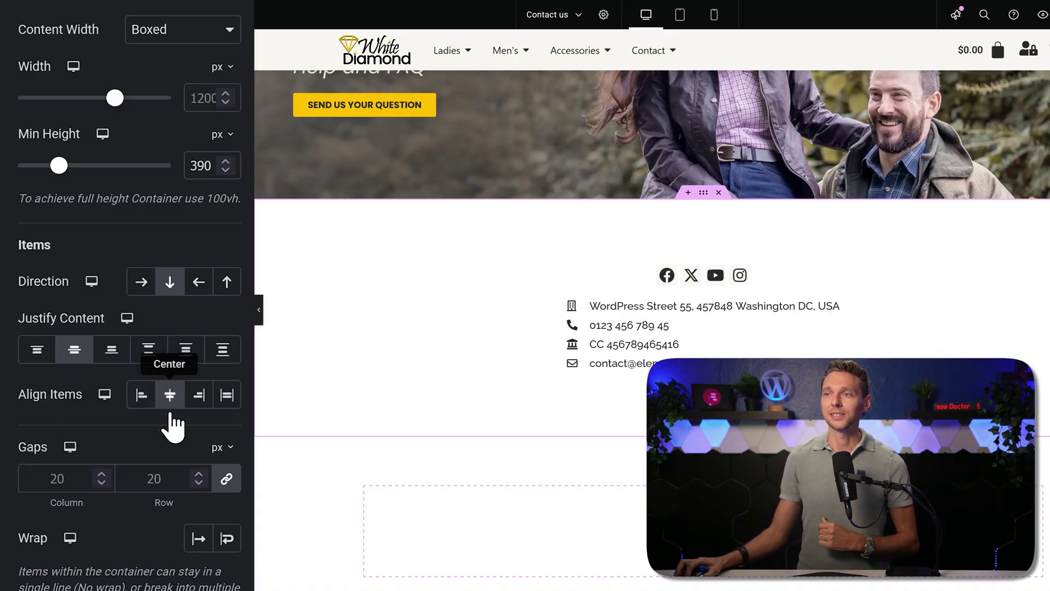
pyautogui.click(199, 398)
pyautogui.click(227, 399)
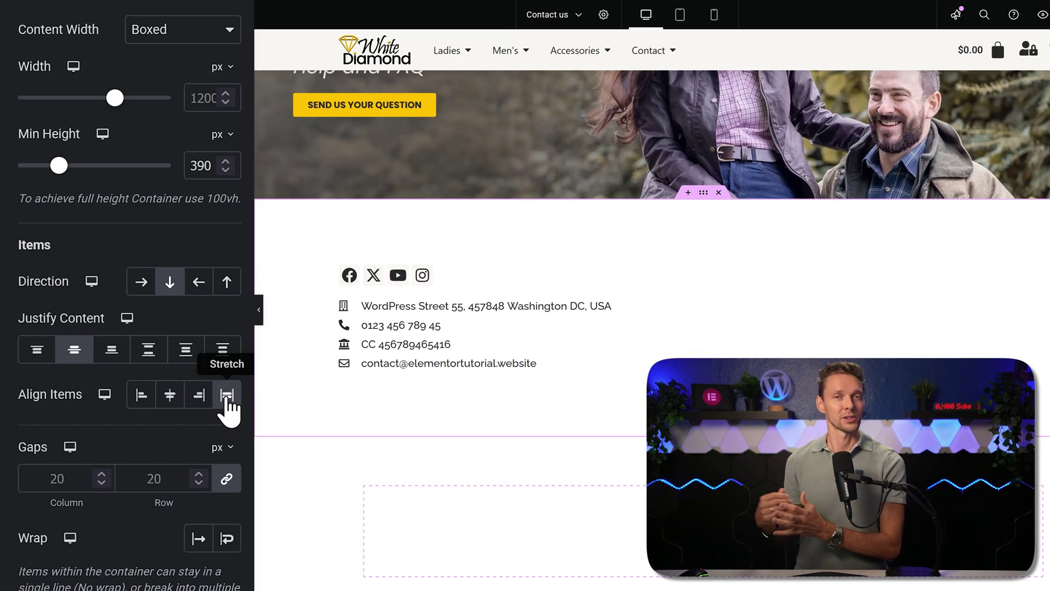
# In the container's Style tab, expand the Background Overlay and Shape Divider settings.
pyautogui.scroll(2, 131, 329)
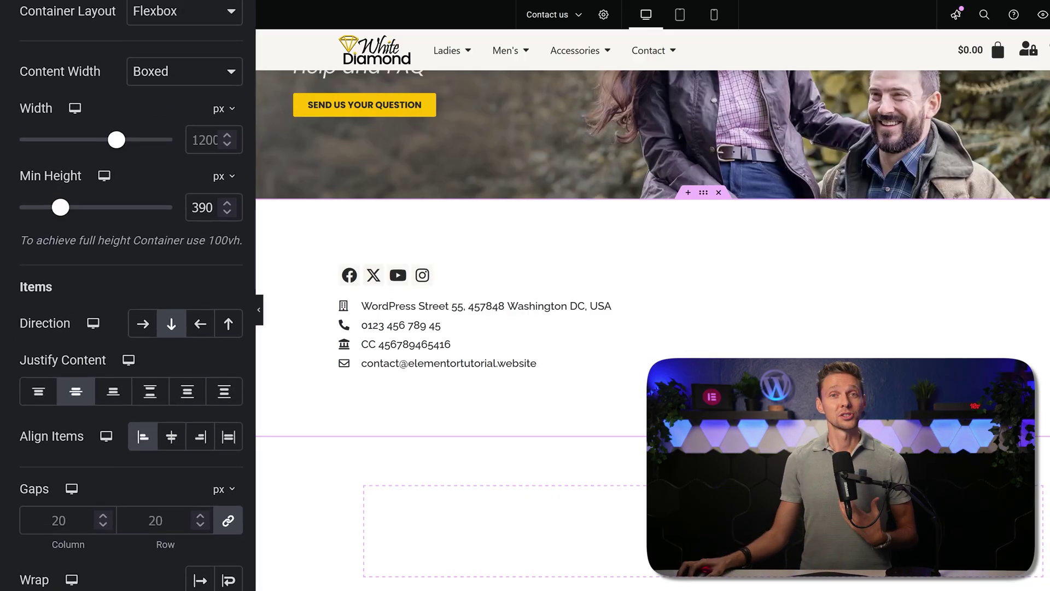
pyautogui.scroll(2, 129, 6)
pyautogui.click(122, 26)
pyautogui.scroll(1, 122, 82)
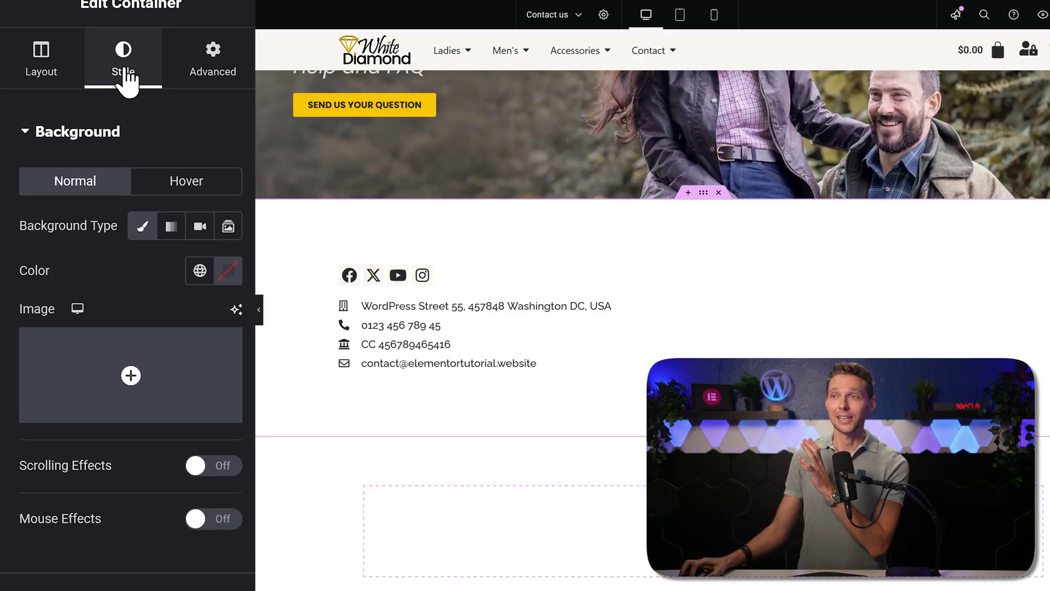
pyautogui.scroll(-3, 152, 421)
pyautogui.click(153, 422)
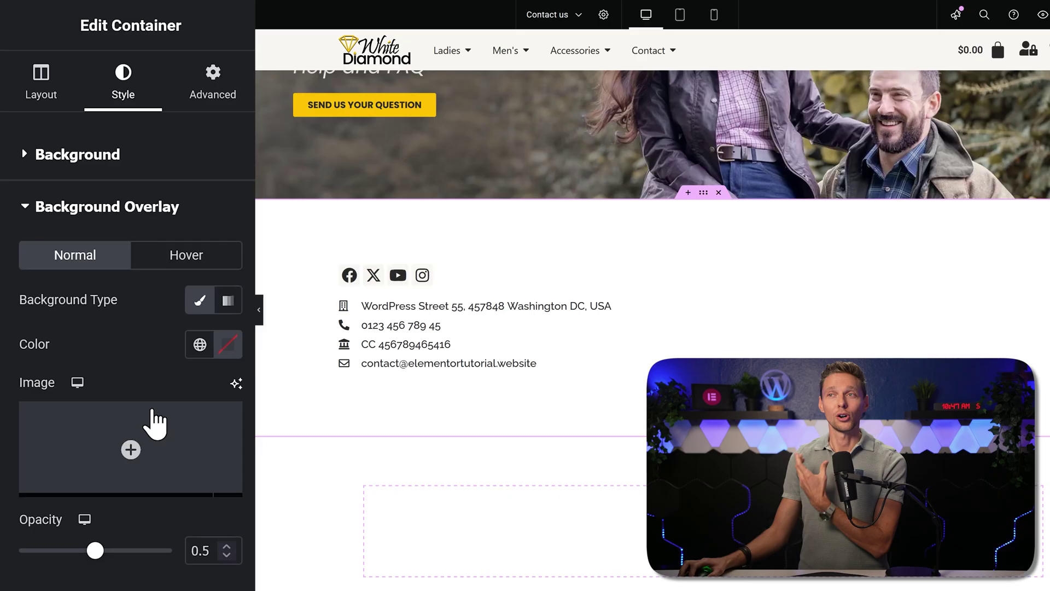
pyautogui.click(85, 308)
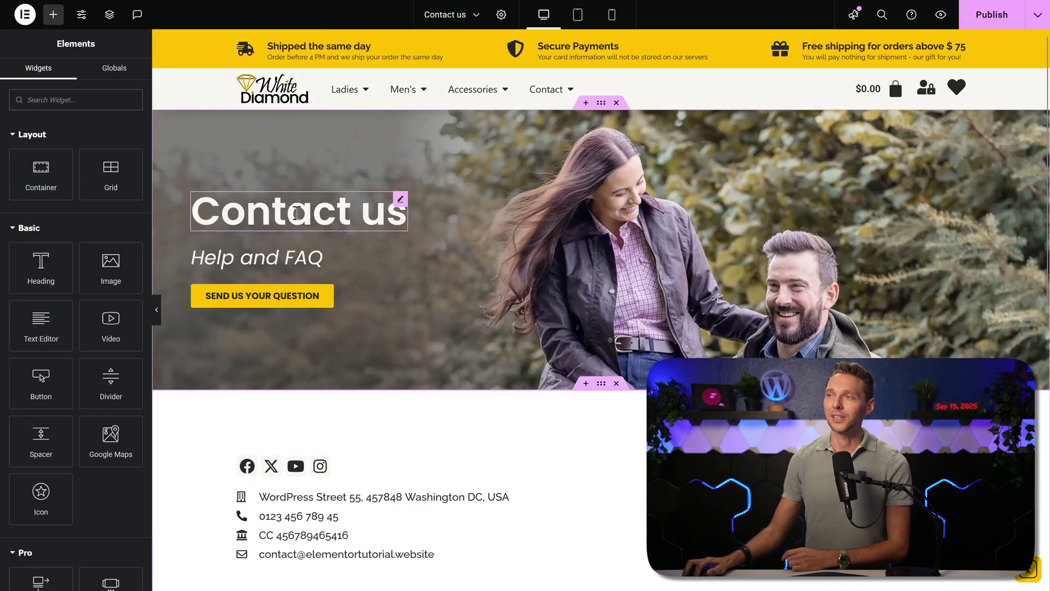
# Select the Contact us heading and browse its Style and Advanced options, collapsing Layout.
pyautogui.click(296, 212)
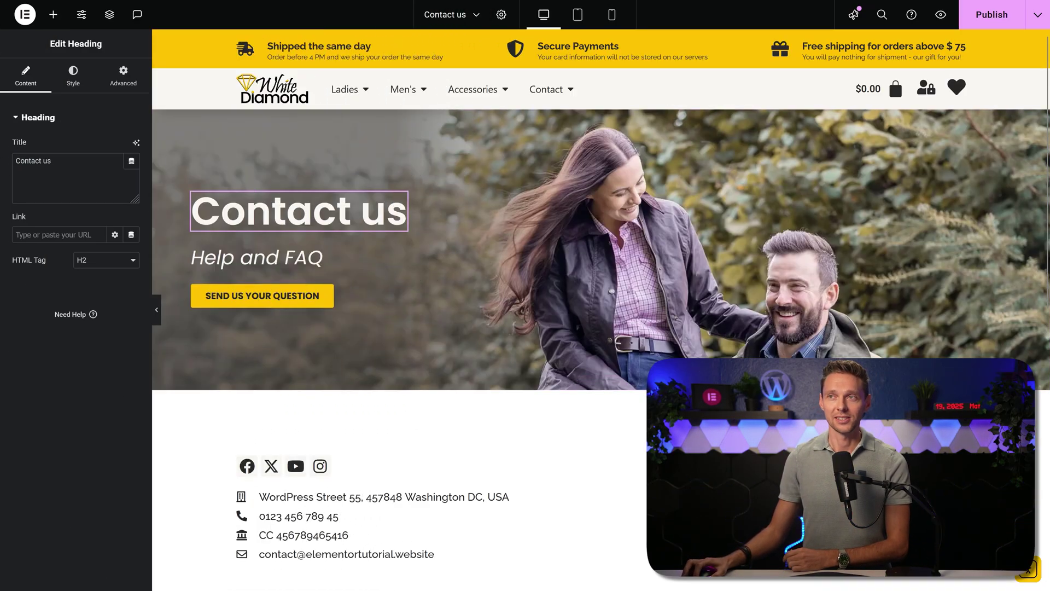
pyautogui.click(75, 80)
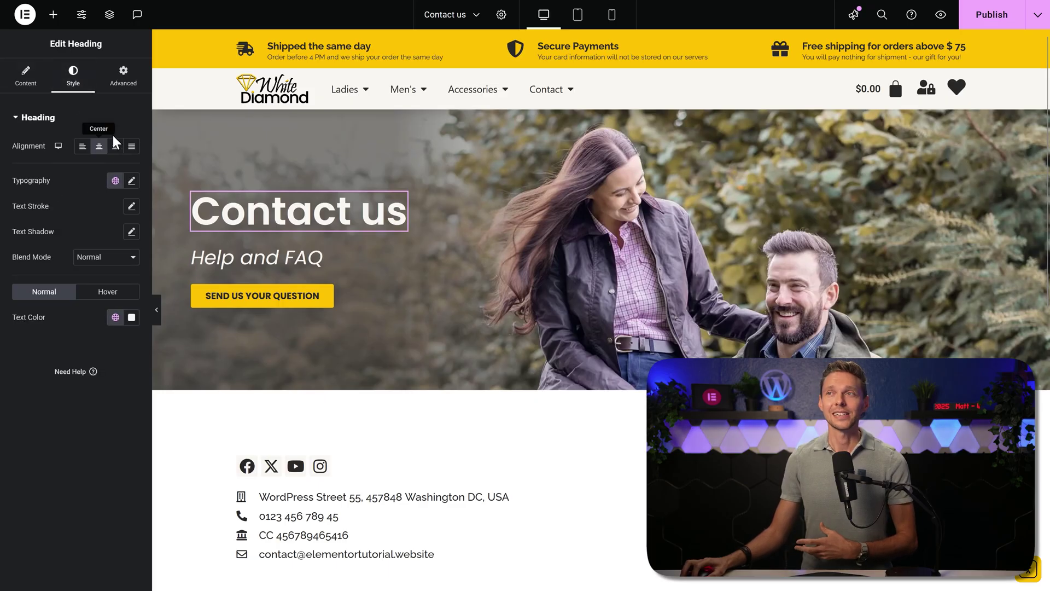
pyautogui.click(123, 77)
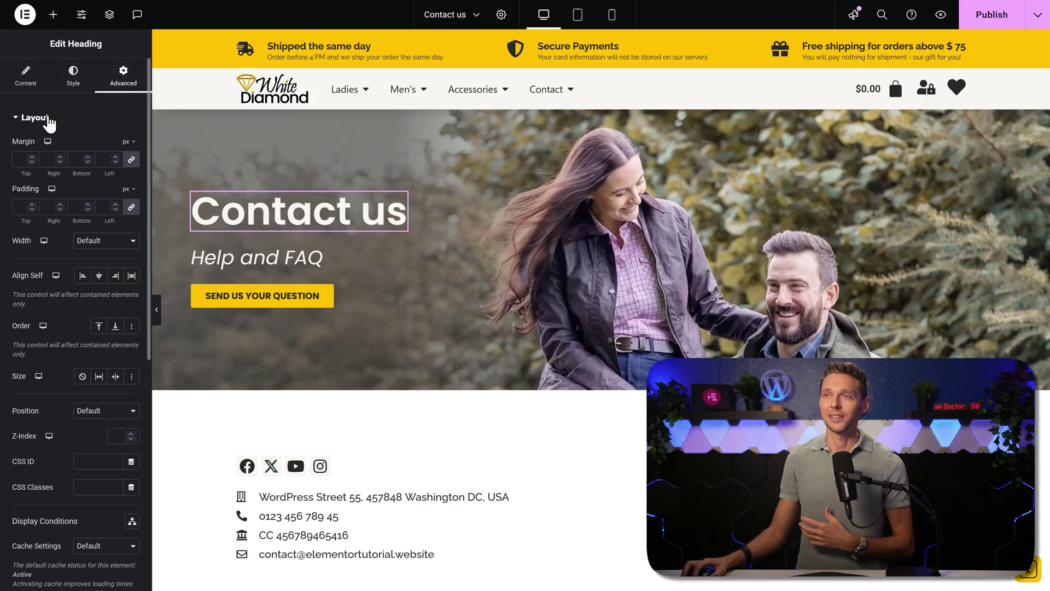
pyautogui.click(35, 118)
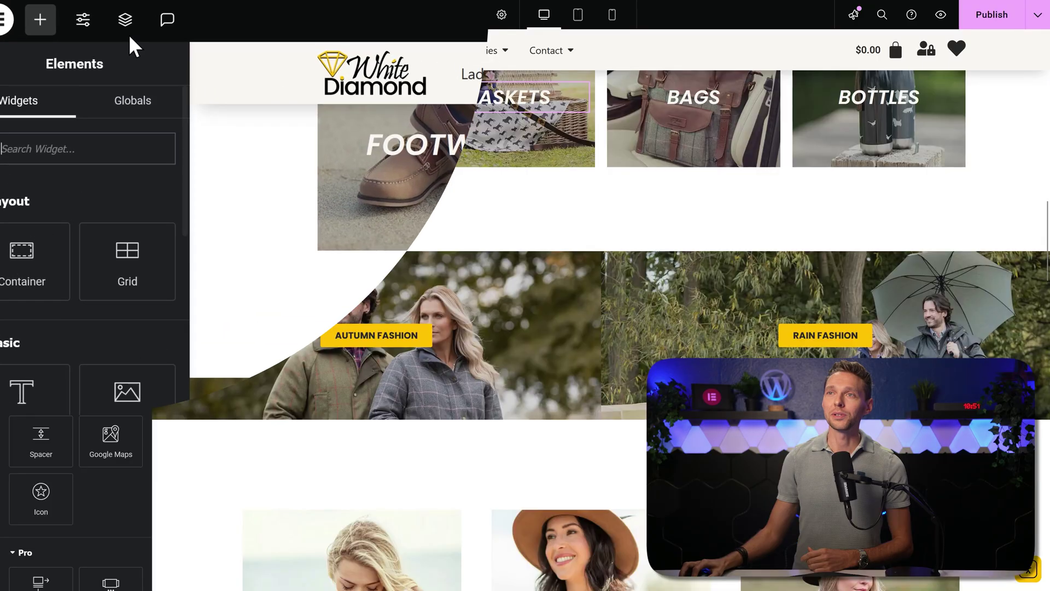
# In the Structure navigator, expand the second Footwear container and select its Bags text, then the container.
pyautogui.click(125, 20)
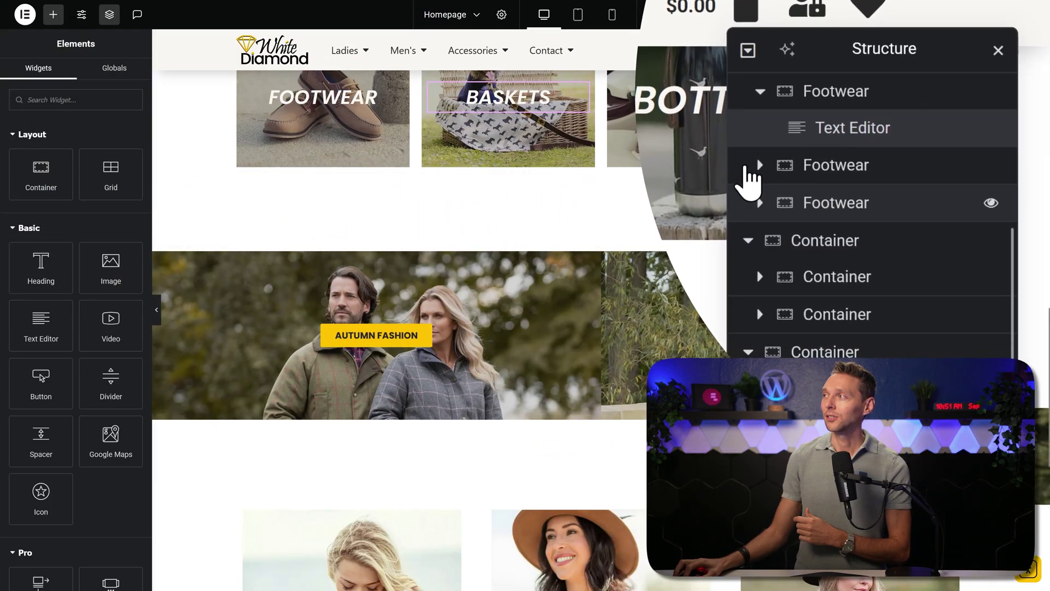
pyautogui.click(903, 129)
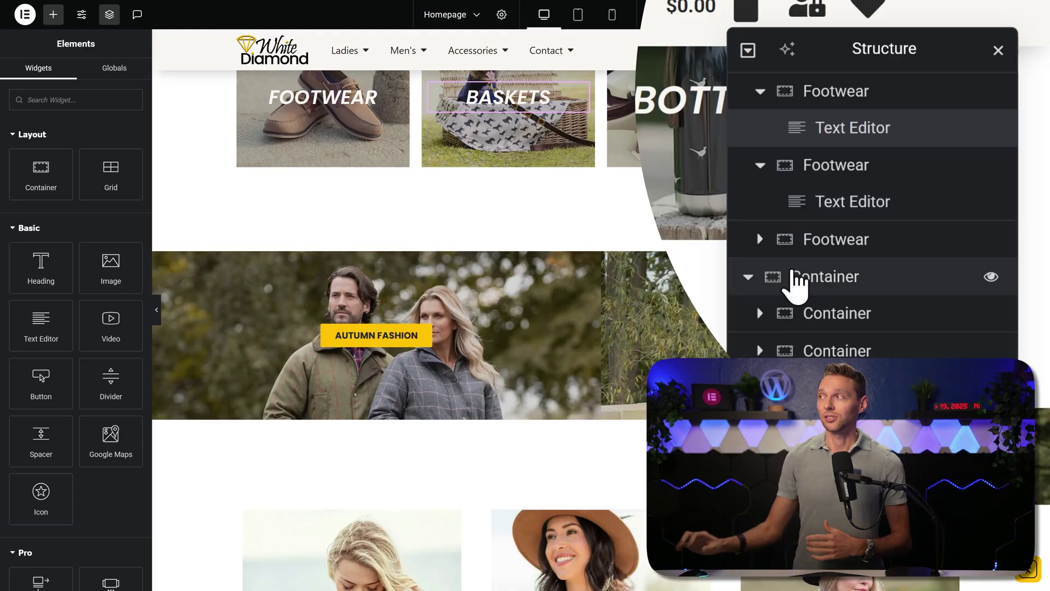
pyautogui.click(846, 211)
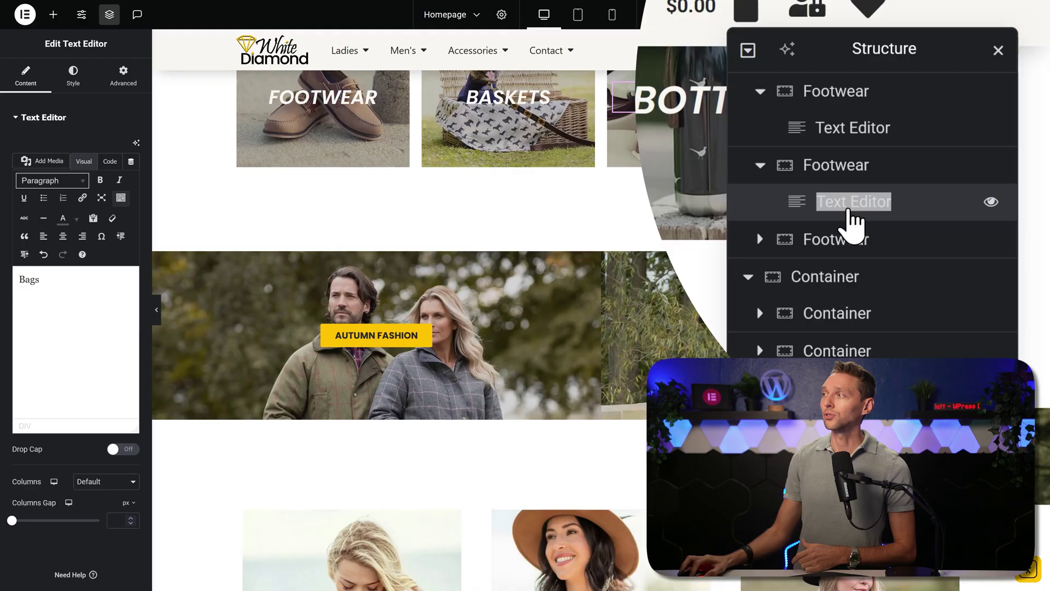
pyautogui.click(821, 166)
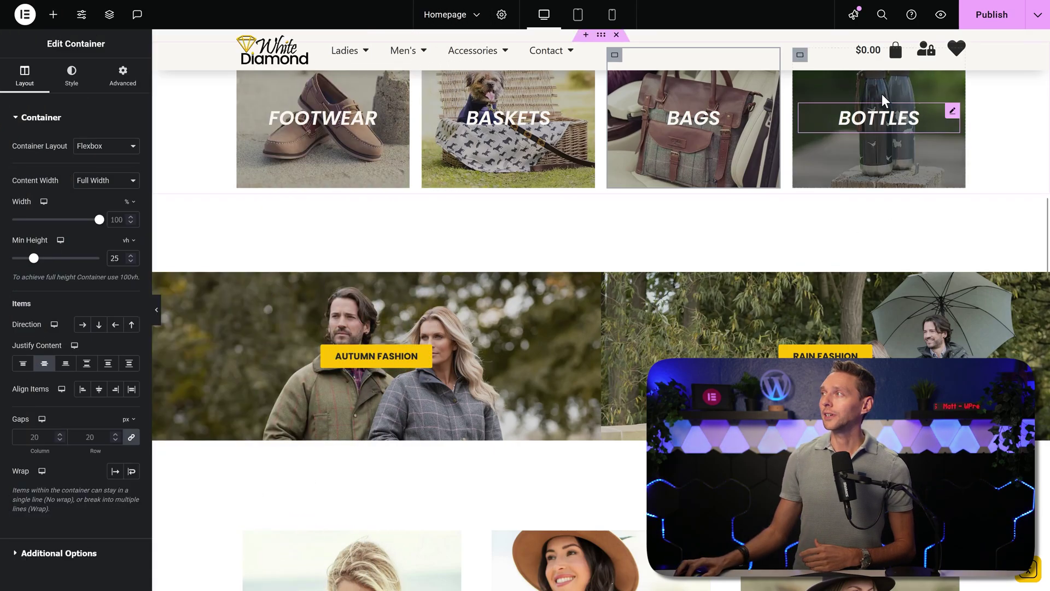
# Search the Finder for 'about us'.
pyautogui.click(882, 14)
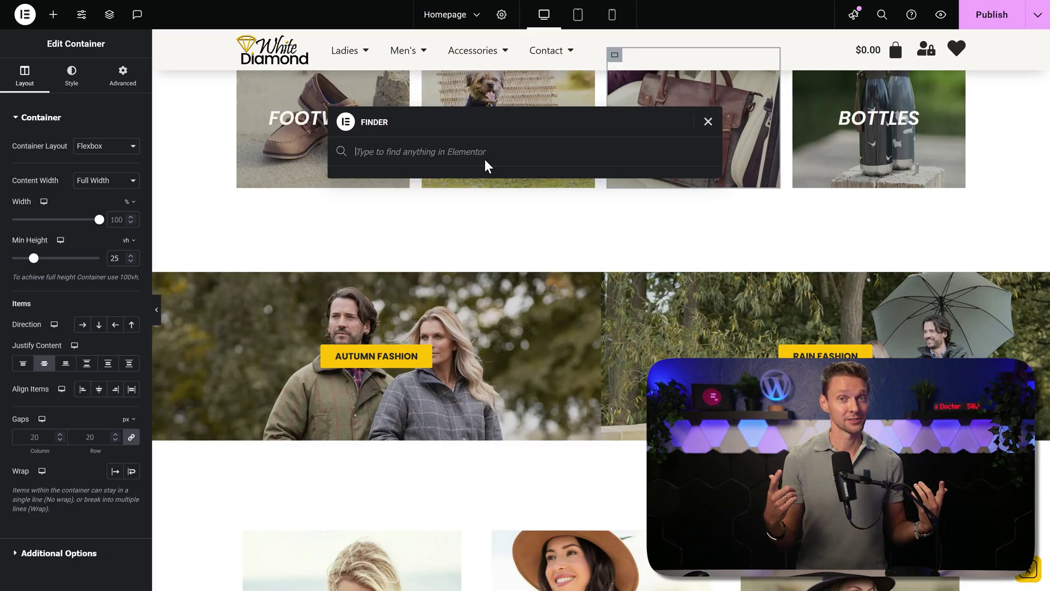
pyautogui.write('about us')
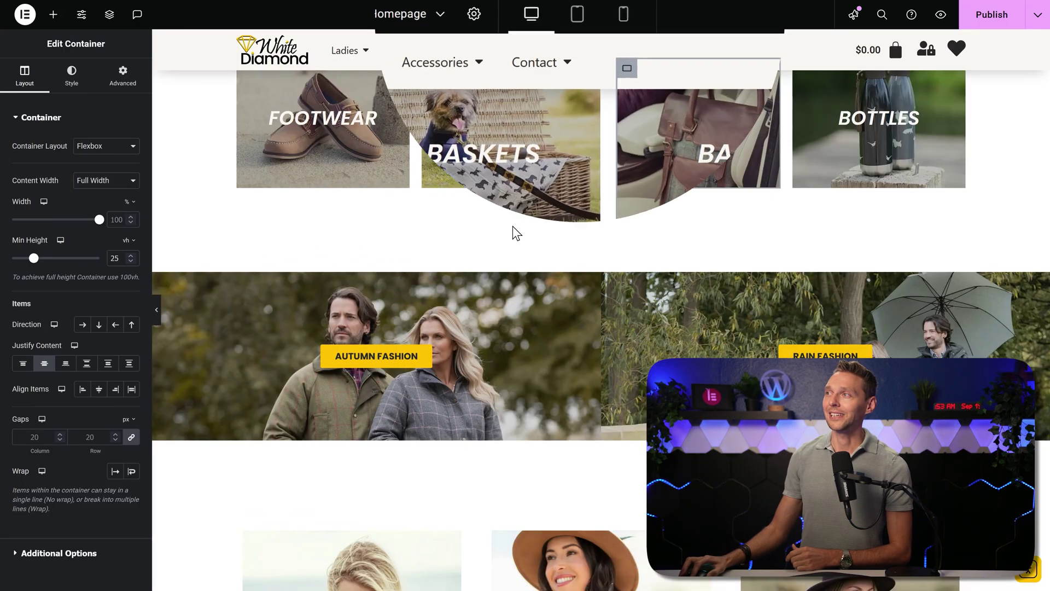
# Switch the canvas to the mobile portrait preview.
pyautogui.click(614, 21)
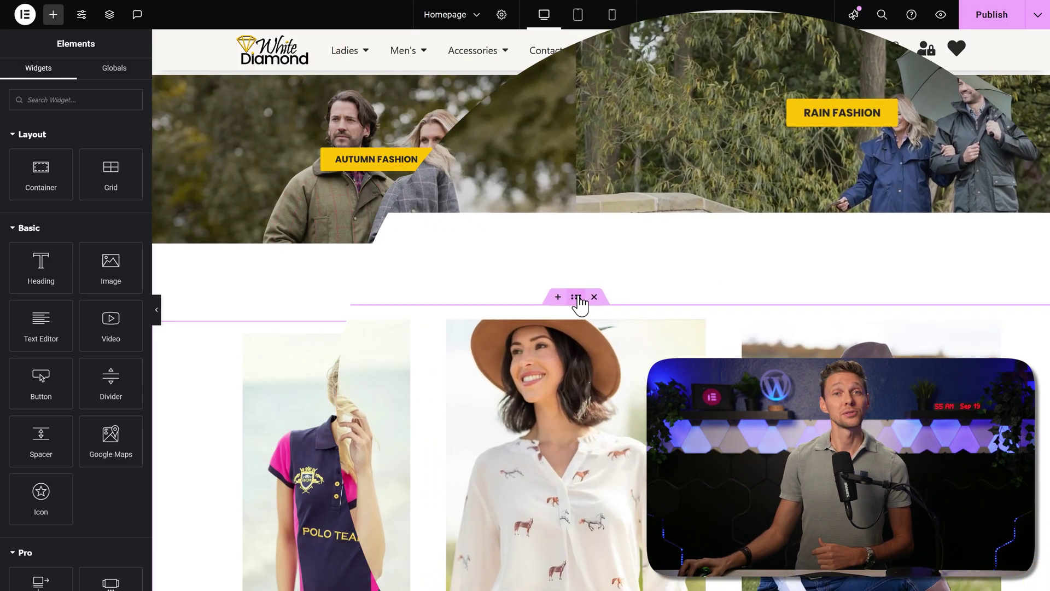
pyautogui.rightClick(577, 298)
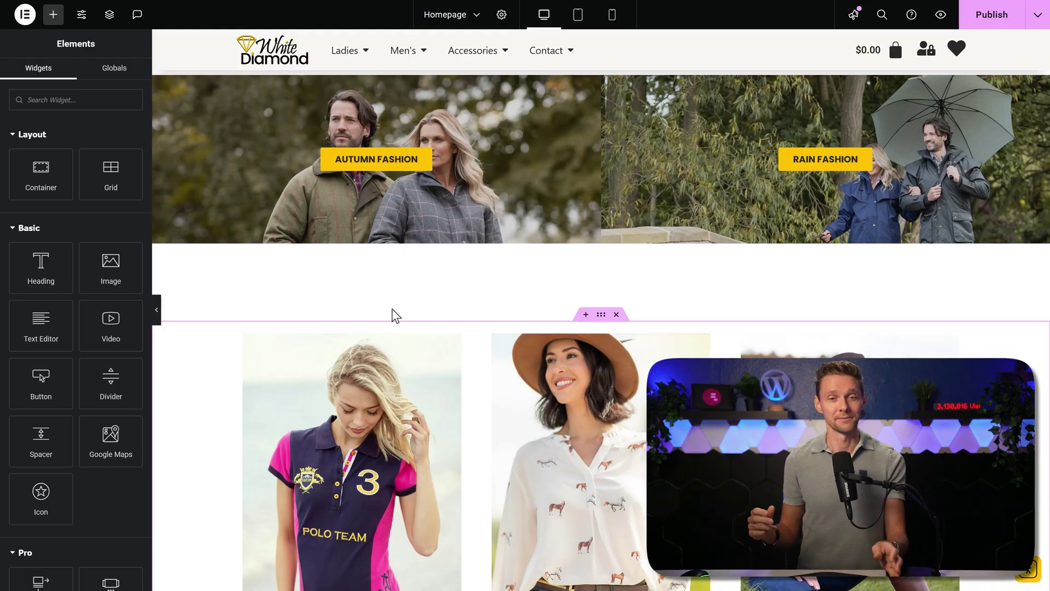
# Through the Elementor menu's Theme Builder, open the Header template for editing.
pyautogui.click(24, 15)
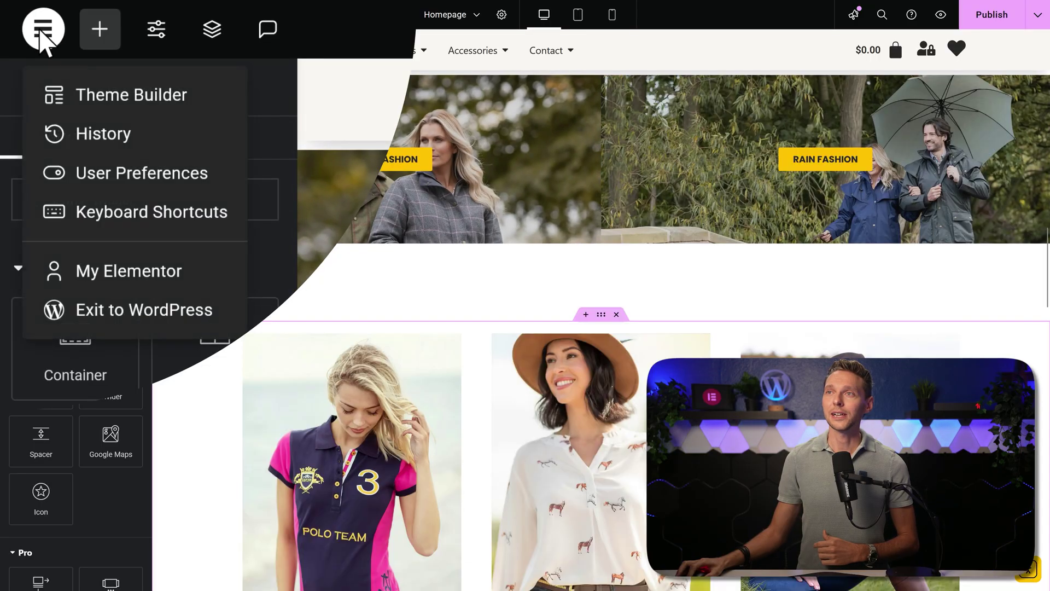
pyautogui.click(105, 107)
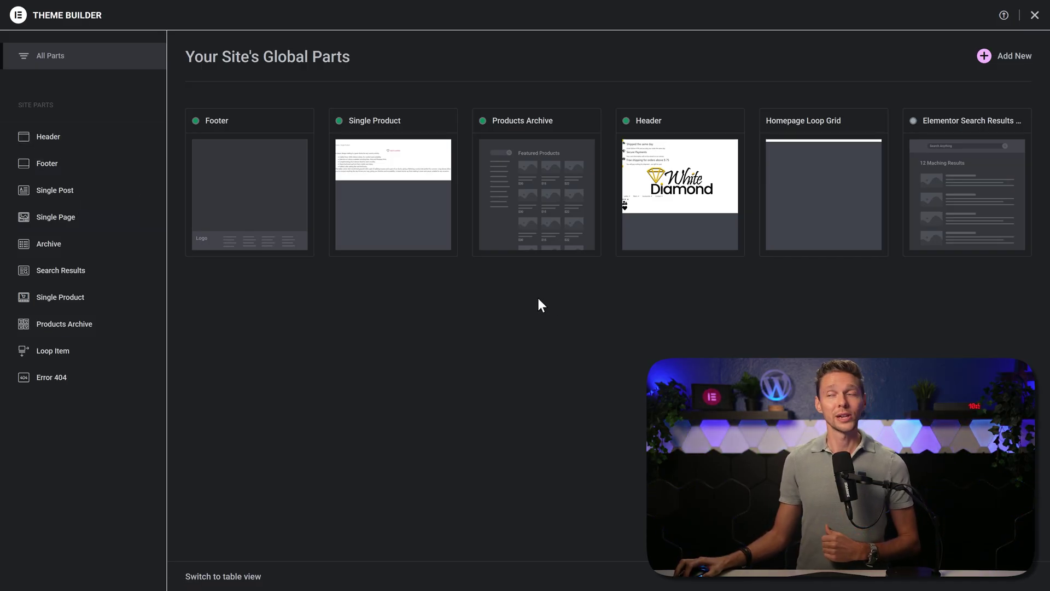
pyautogui.click(639, 228)
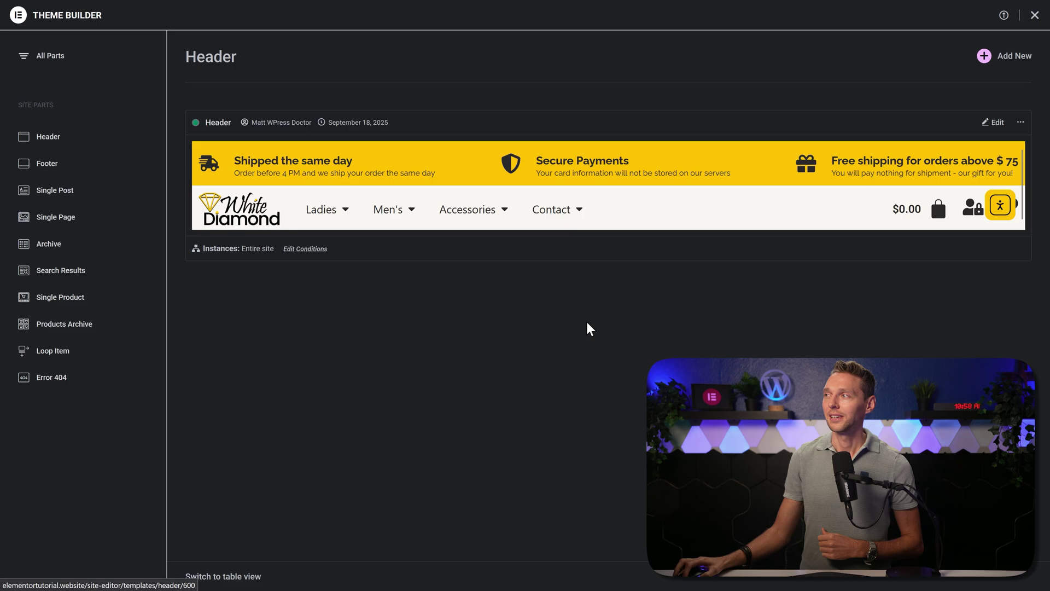
pyautogui.click(993, 122)
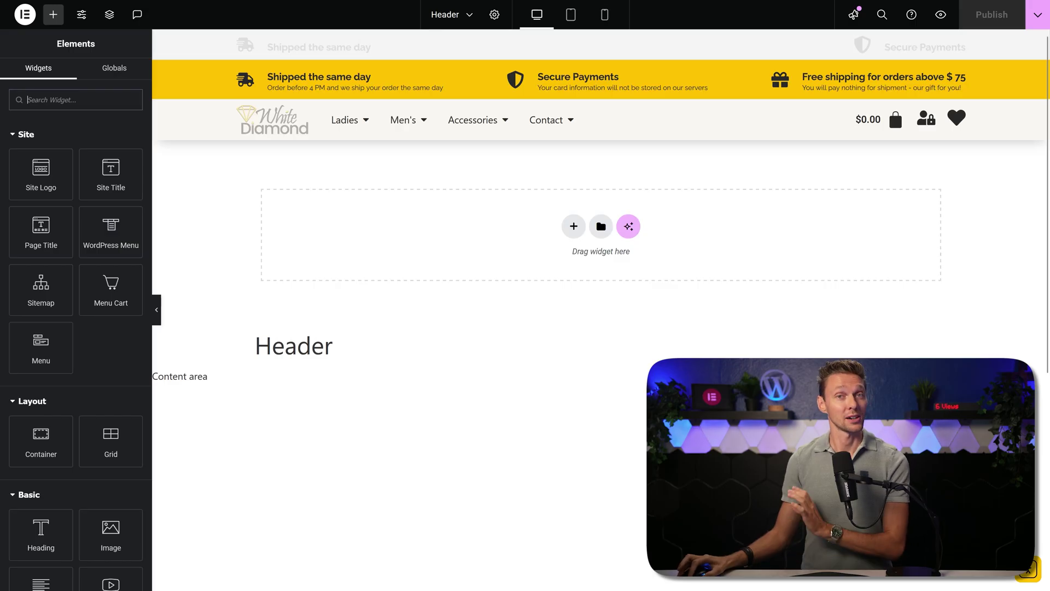
# Open the Header template's display conditions from the Publish menu to confirm Include Entire site.
pyautogui.click(1036, 18)
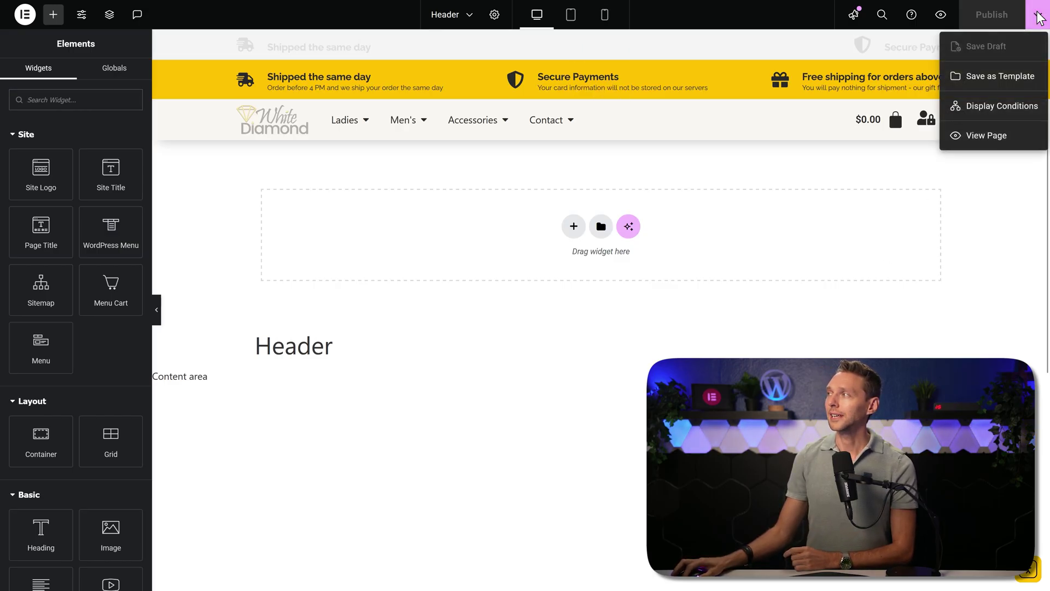
pyautogui.click(987, 110)
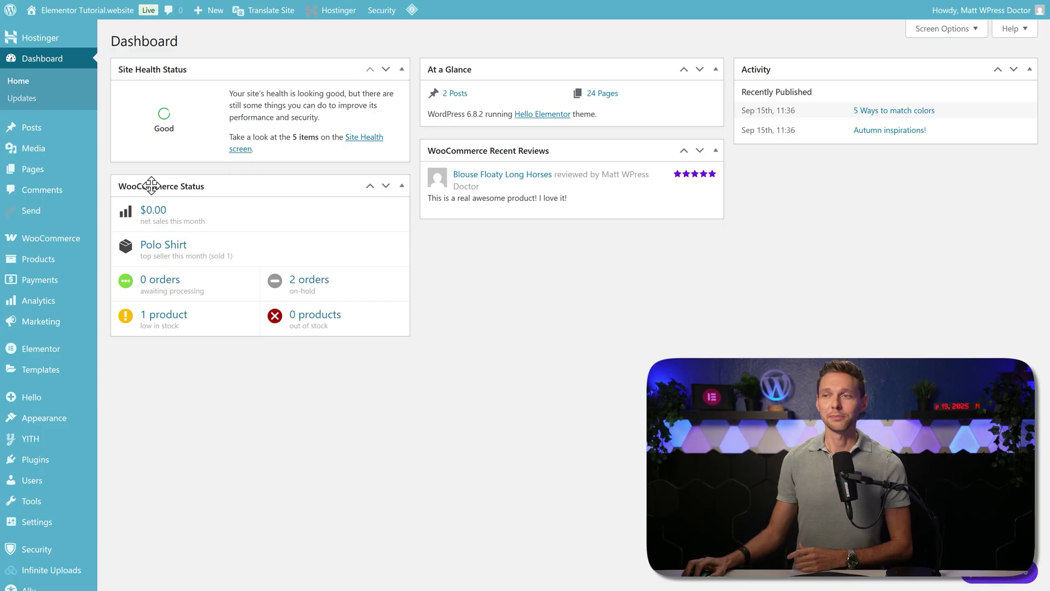
# Reveal the Templates flyout with Saved Templates and Popups in the WordPress admin sidebar.
pyautogui.moveTo(49, 370)
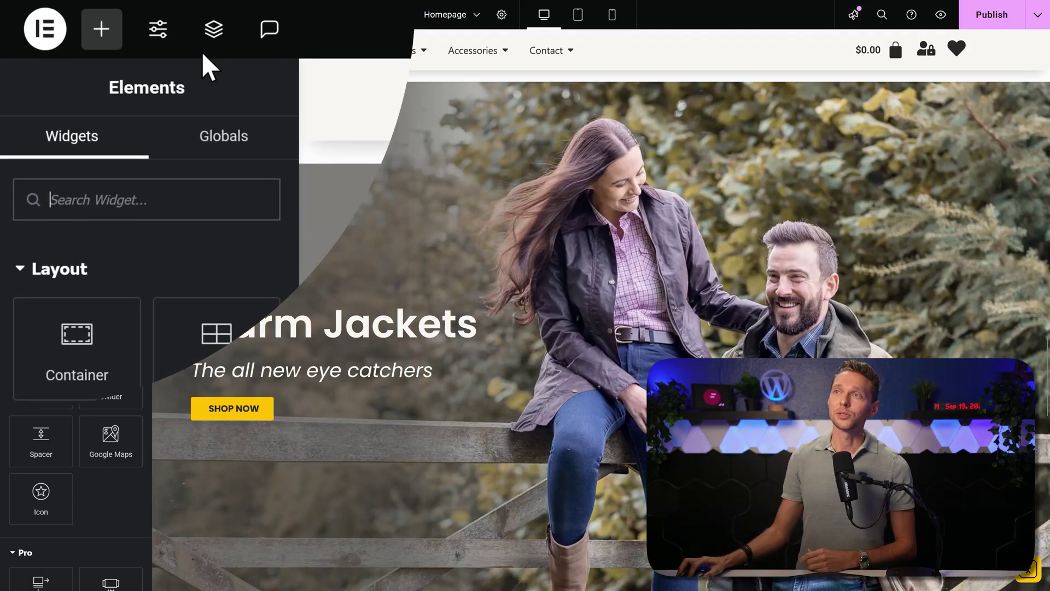
# Show the Global Colors style guide from Site Settings over the homepage.
pyautogui.click(161, 31)
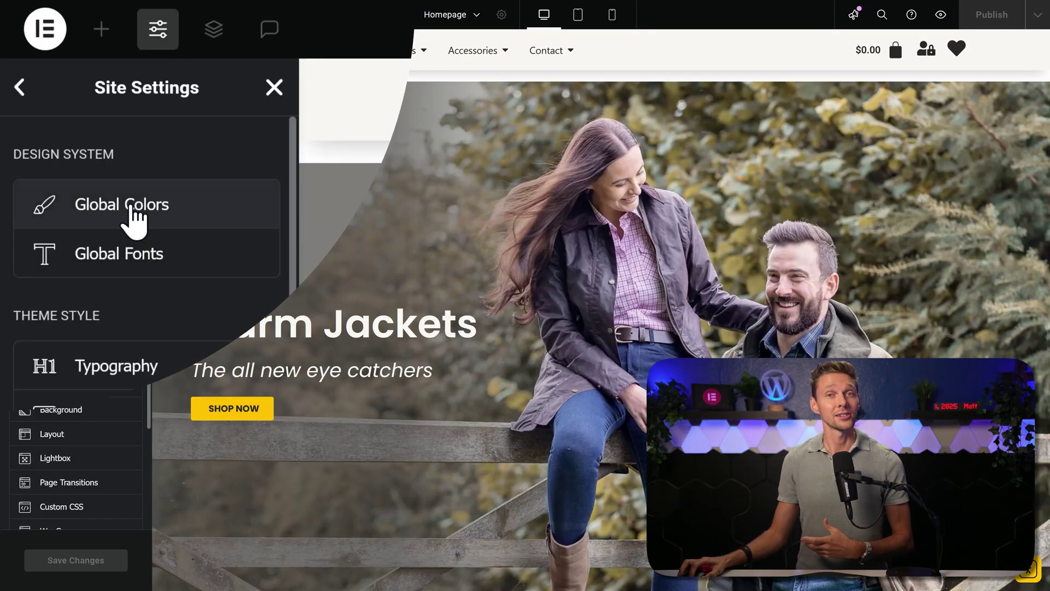
pyautogui.click(131, 208)
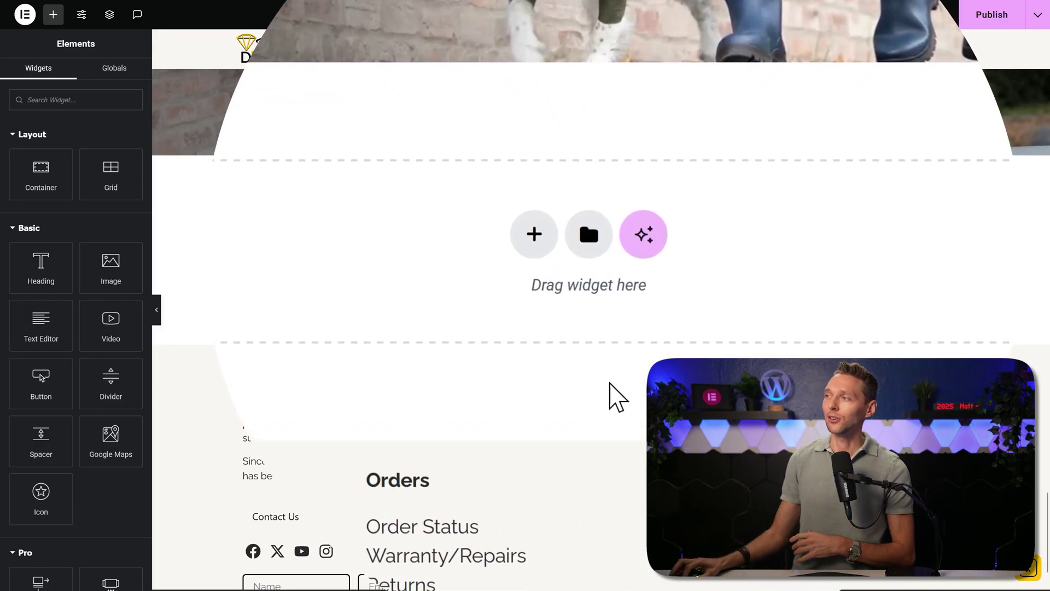
pyautogui.click(597, 236)
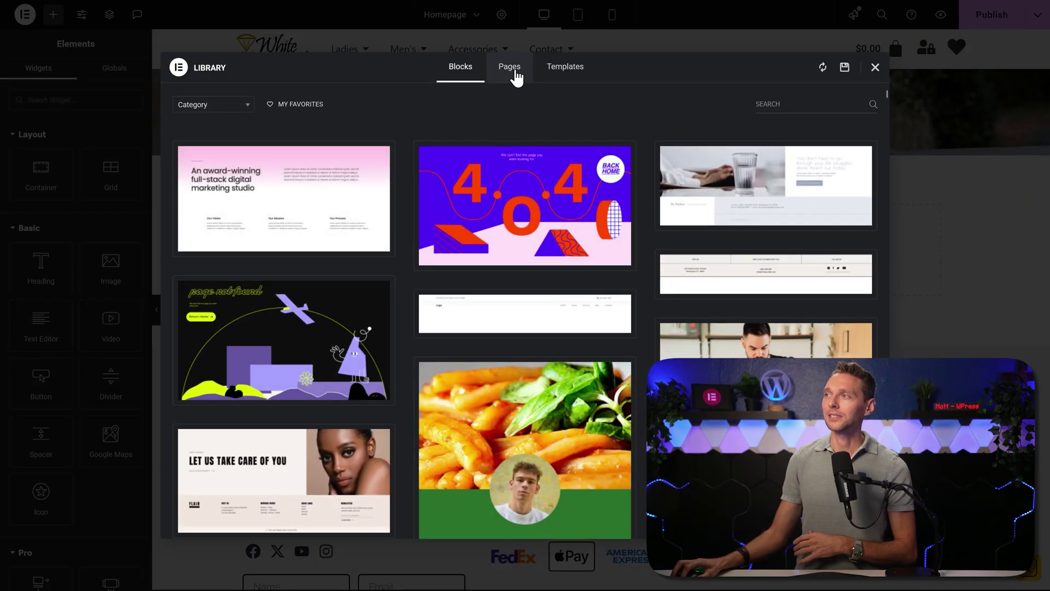
pyautogui.click(511, 72)
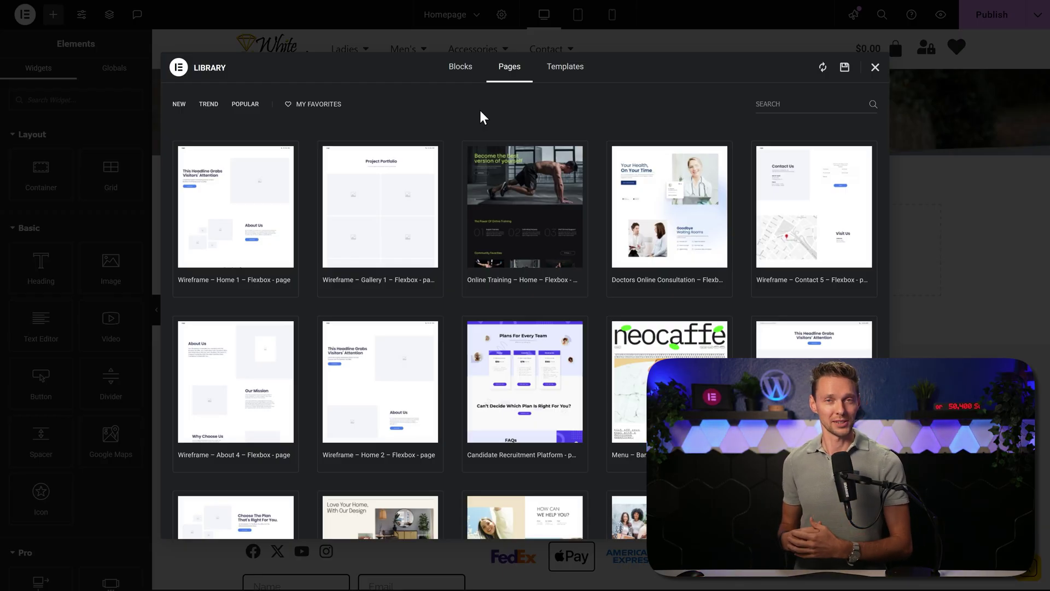
pyautogui.press('Escape')
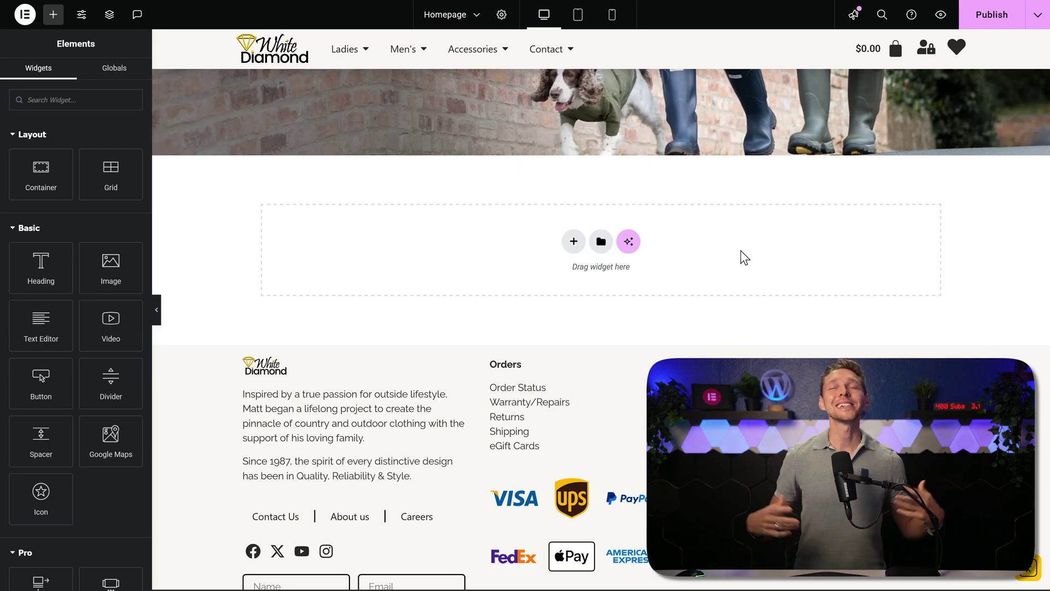